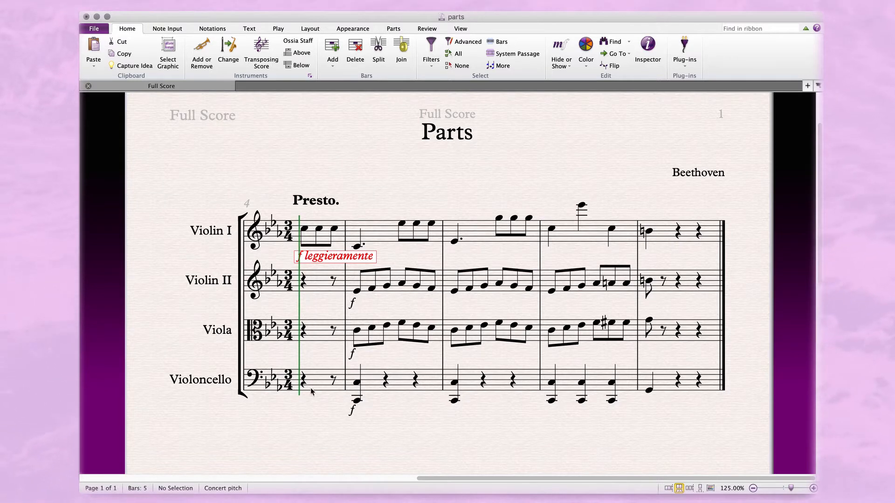
Copy the first Violin I bar and paste it as a cue into the same bar of Violin II, Viola and Violoncello
click(327, 228)
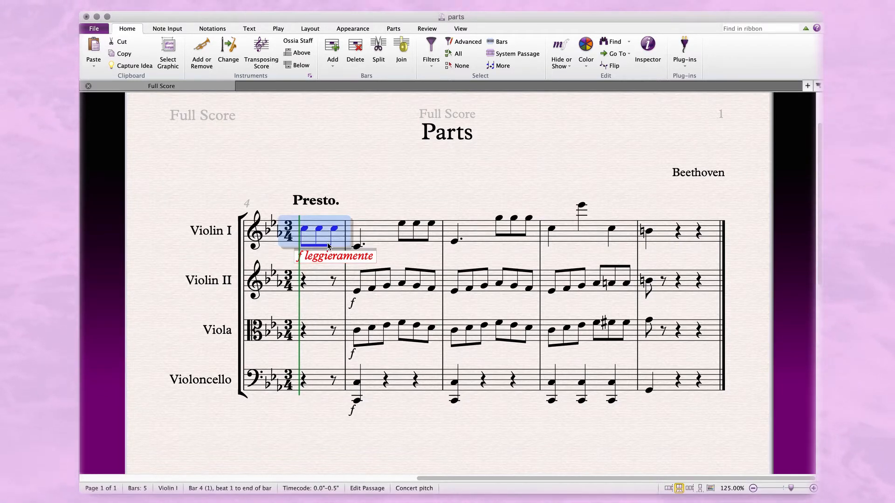
key(super+c)
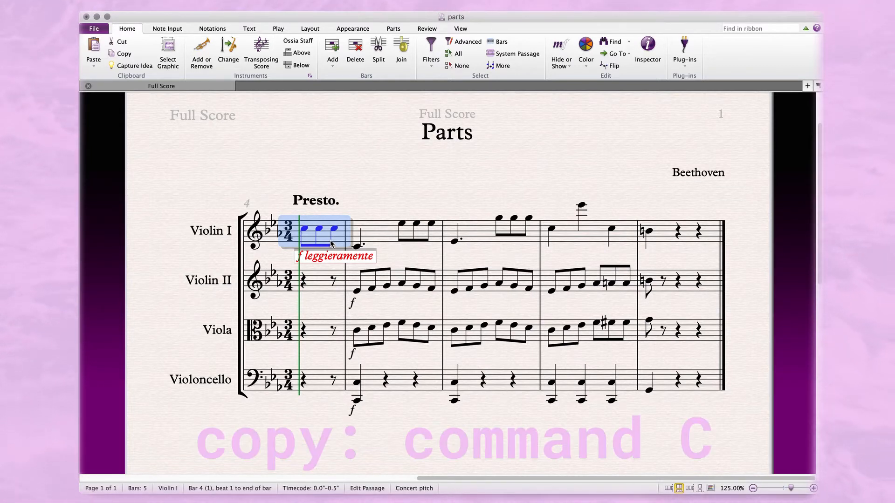
click(322, 282)
shift+click(322, 330)
shift+click(322, 380)
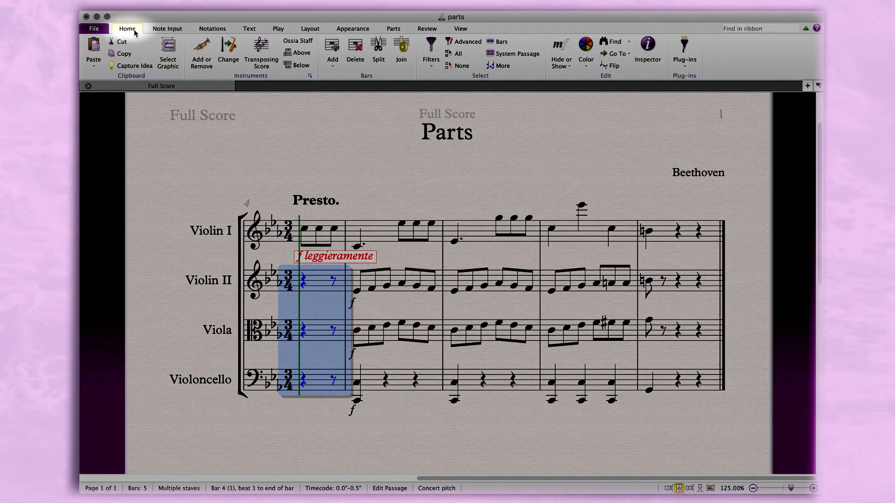
click(94, 65)
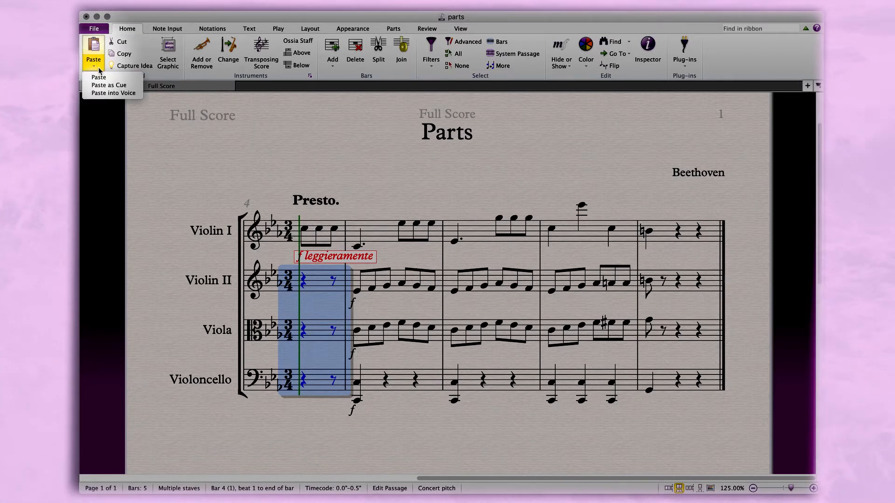
click(132, 86)
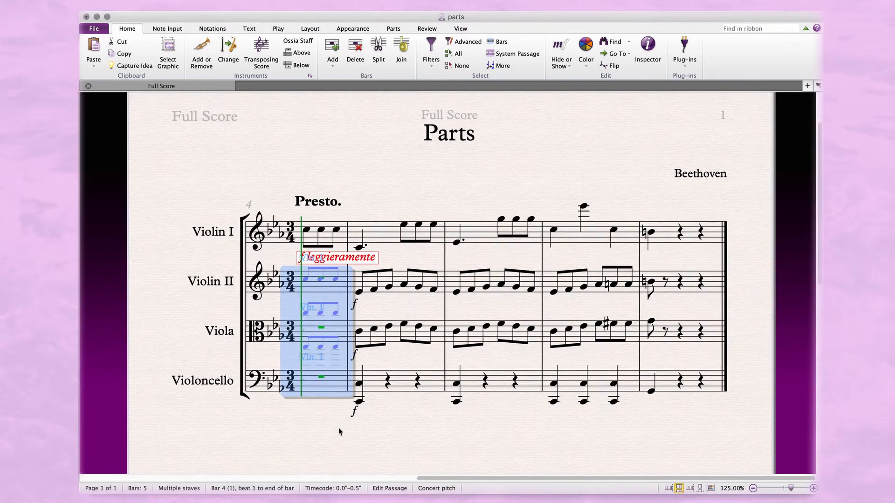
click(347, 452)
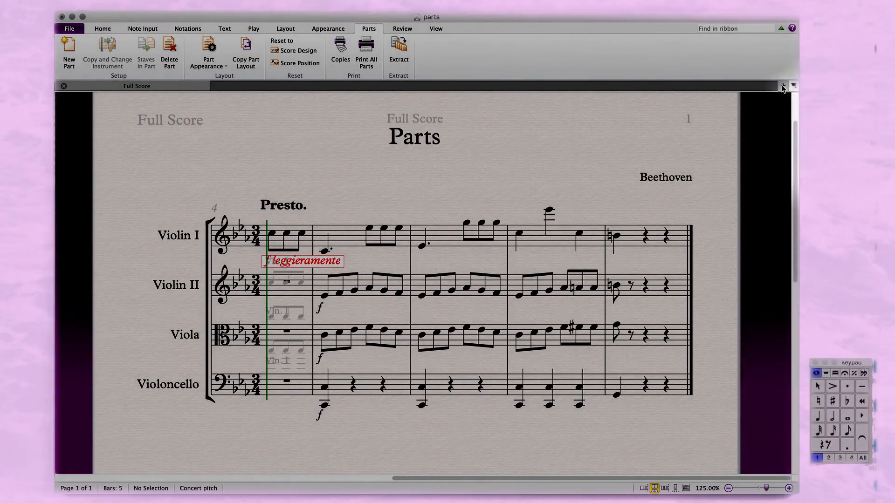
Open the Violin I, Violin II, Viola and Violoncello parts, each in its own tab
click(783, 87)
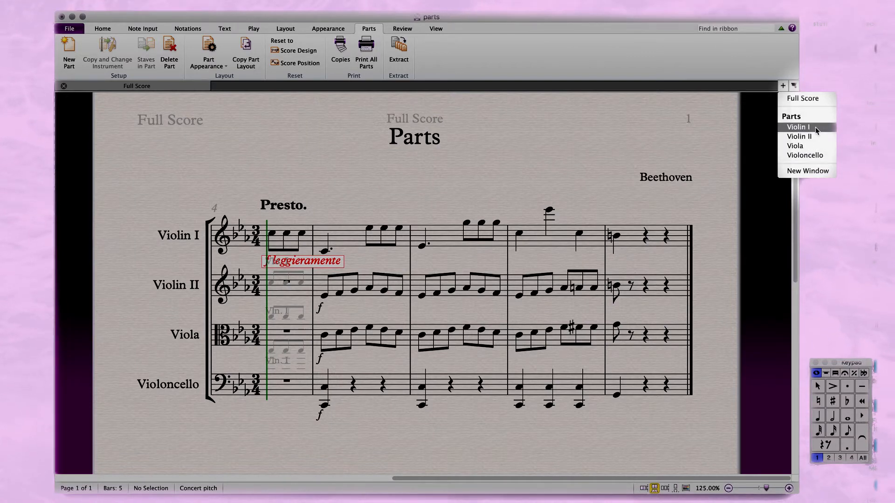
click(799, 127)
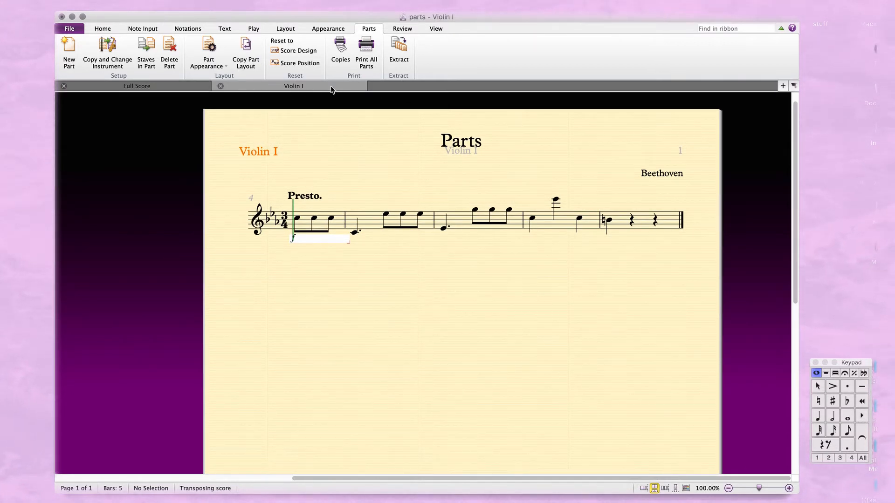
click(794, 86)
click(795, 136)
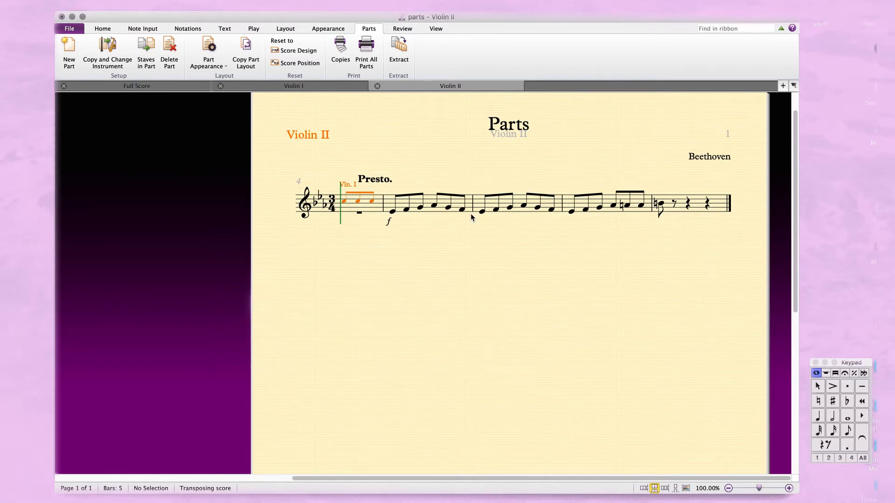
click(794, 86)
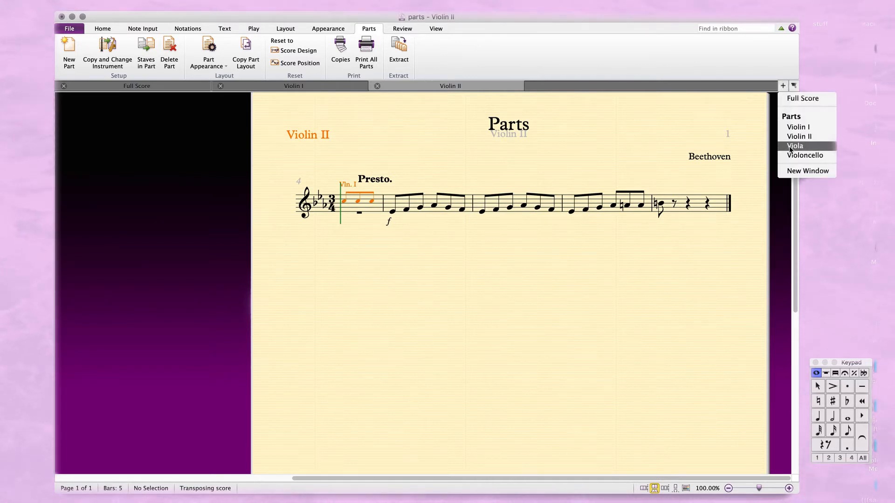
click(788, 146)
click(785, 86)
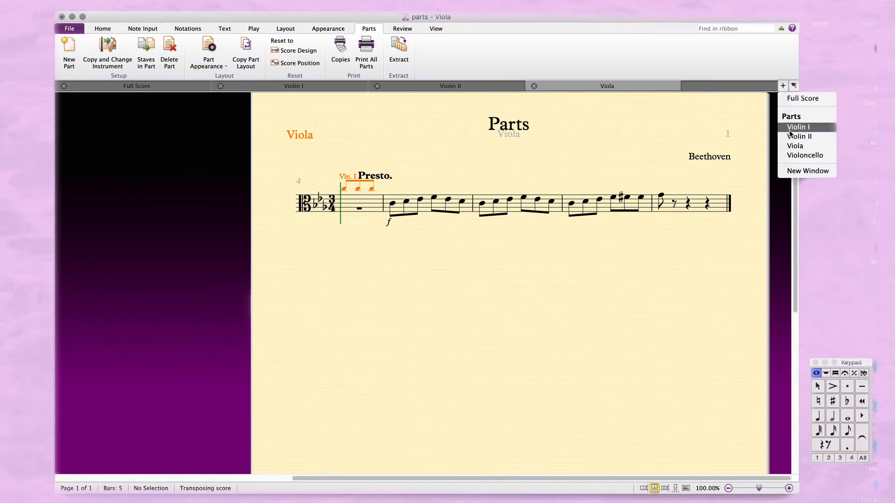
click(798, 155)
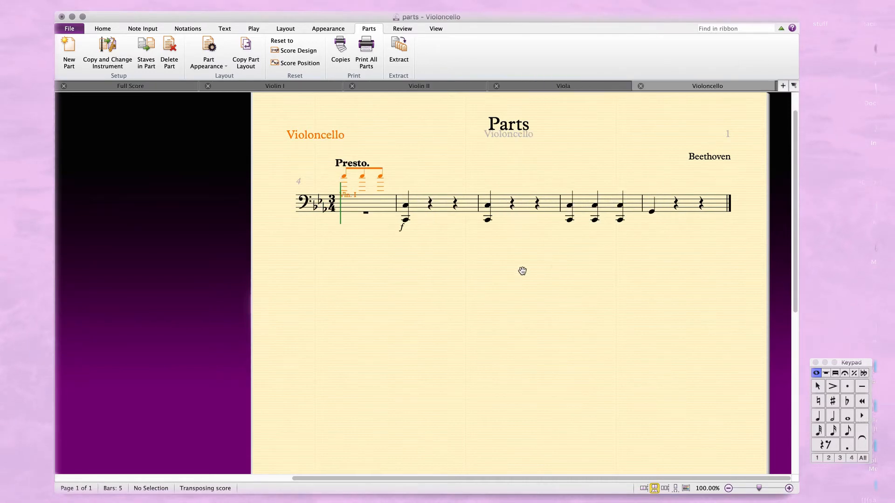
Compare the first-bar cue in the full score with the Violin II part, ending on the full score
click(125, 89)
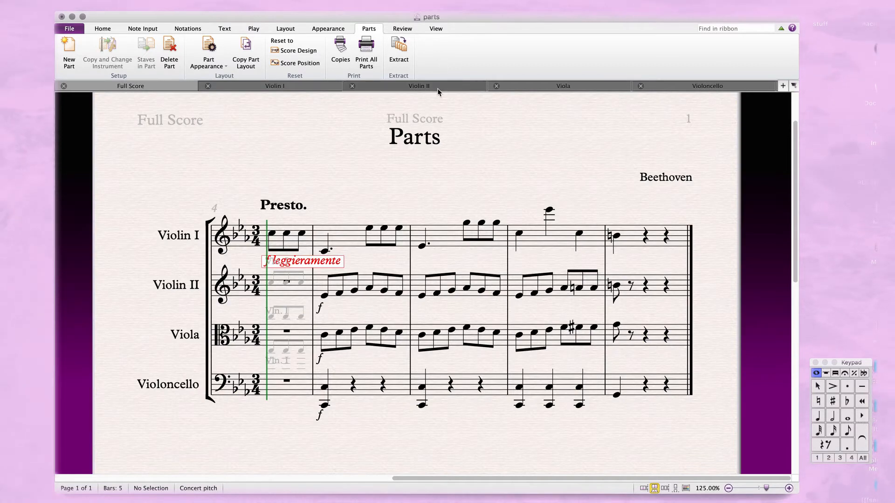
click(415, 87)
click(794, 86)
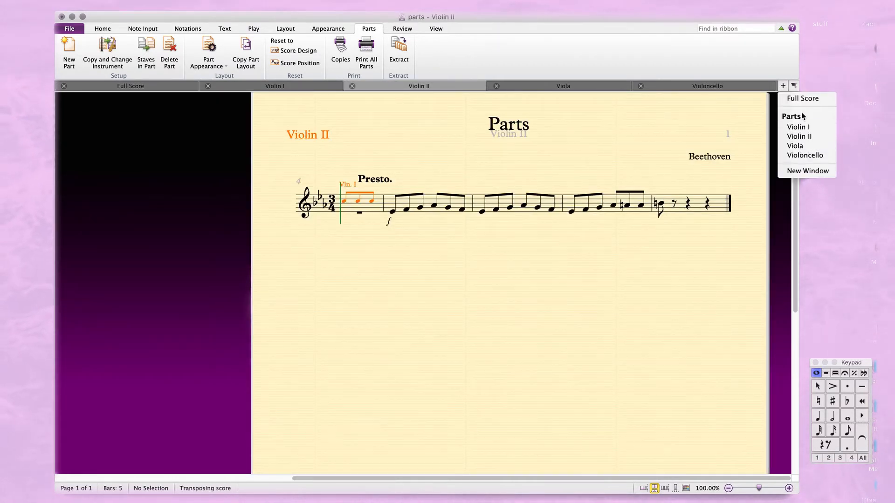
click(579, 149)
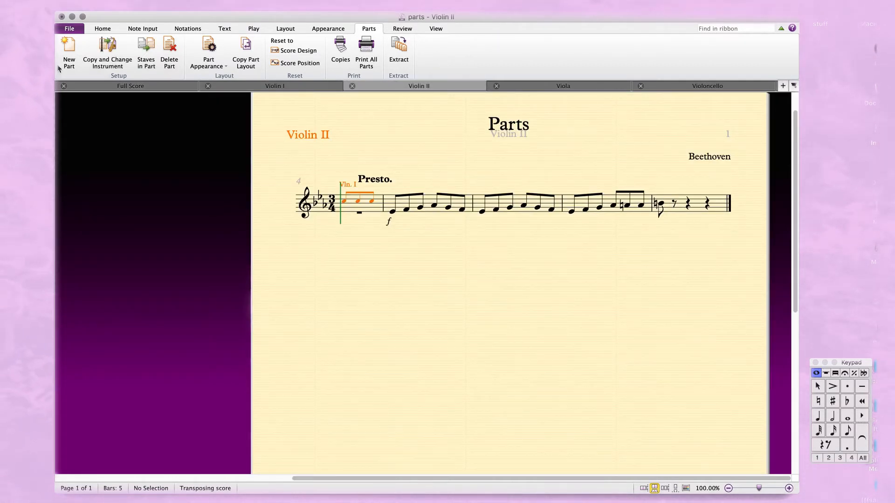
click(105, 86)
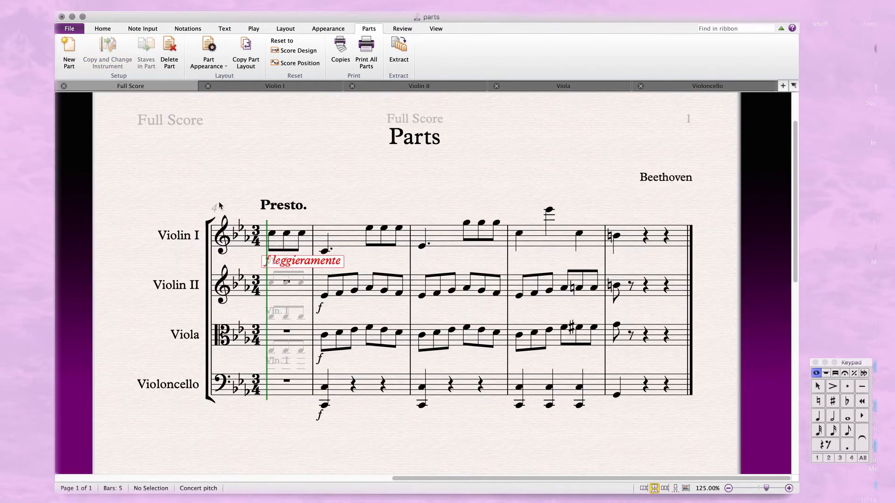
Create a new part containing the Violin I and Violin II staves
click(70, 51)
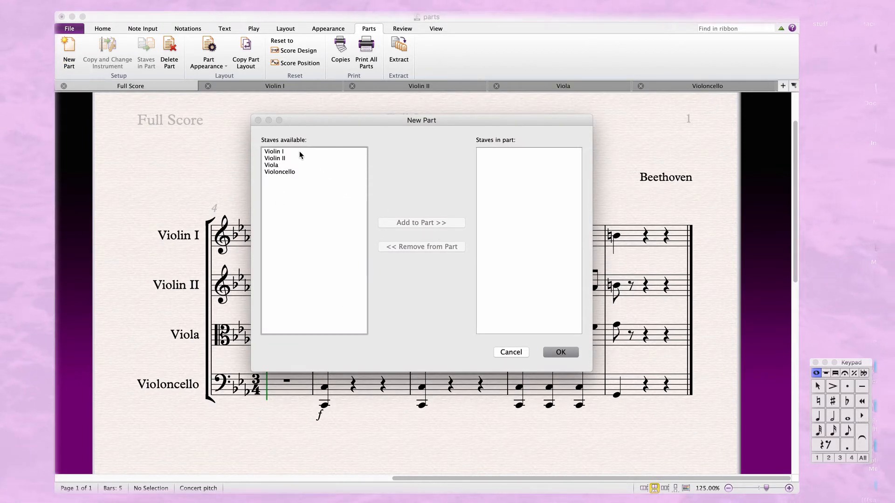
click(280, 152)
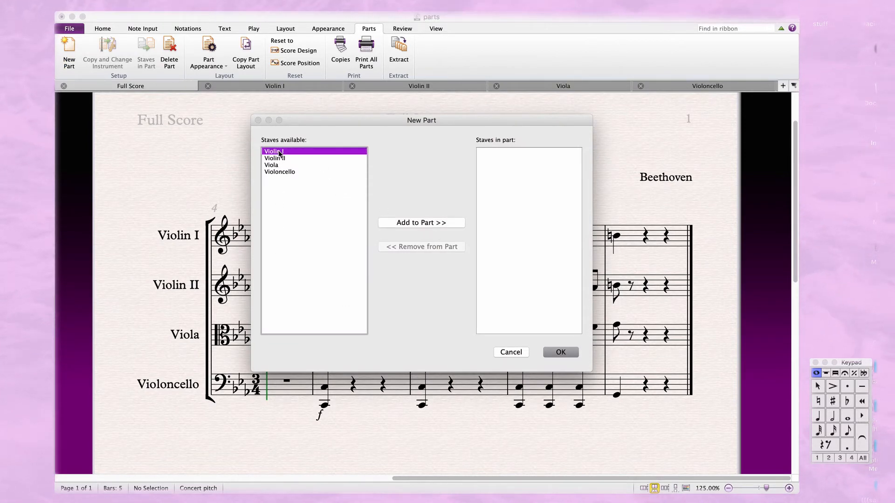
click(403, 222)
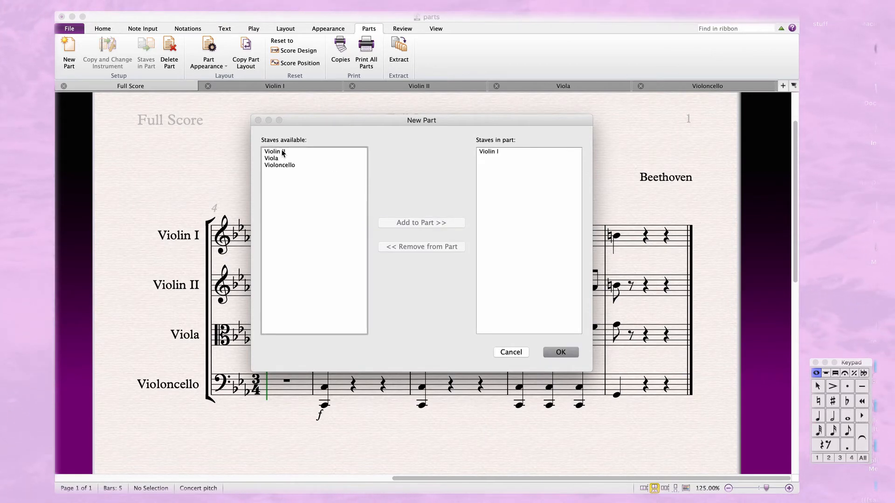
click(282, 152)
click(410, 222)
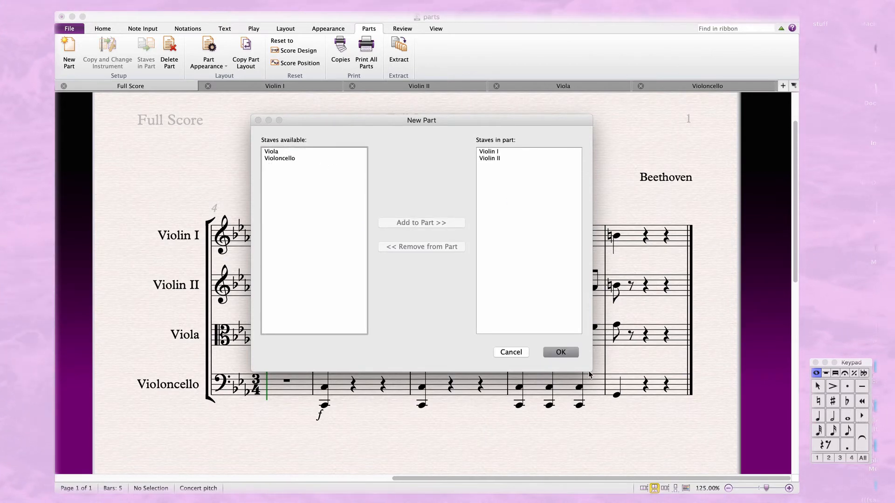
click(560, 352)
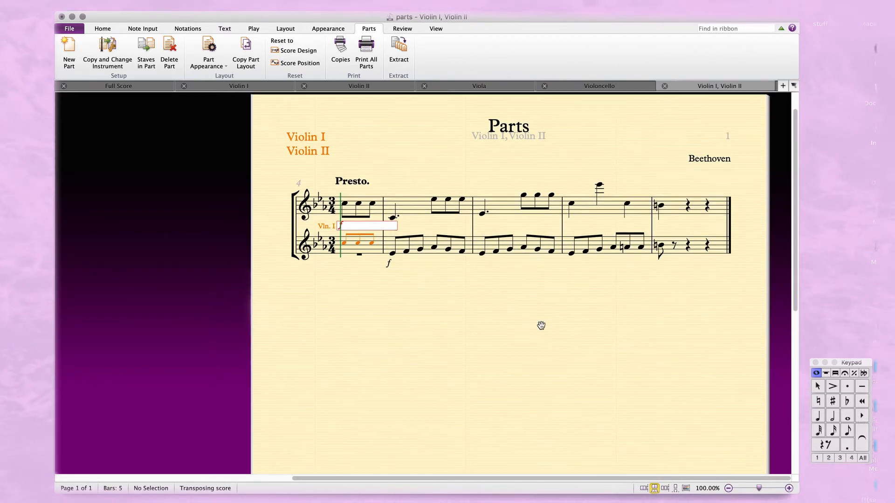
Cycle through the open part tabs and return to the full score
key(super+alt+grave)
key(super+alt+grave)
key(super+alt+grave)
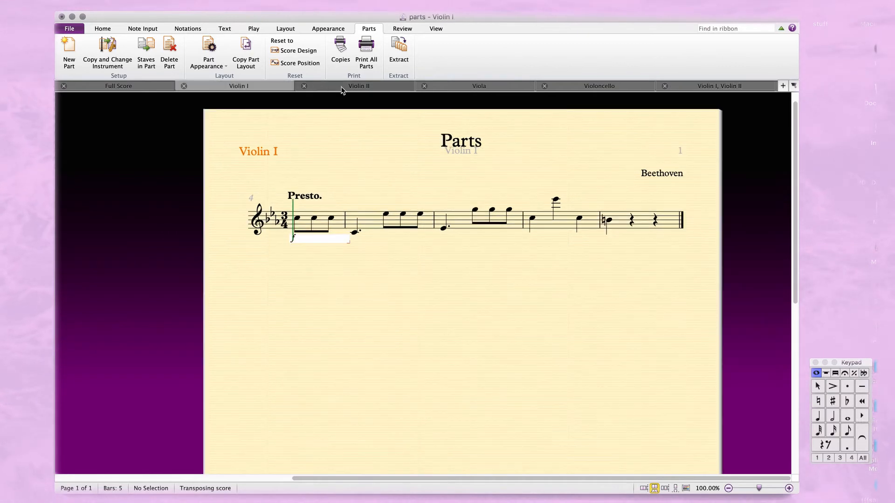
click(124, 87)
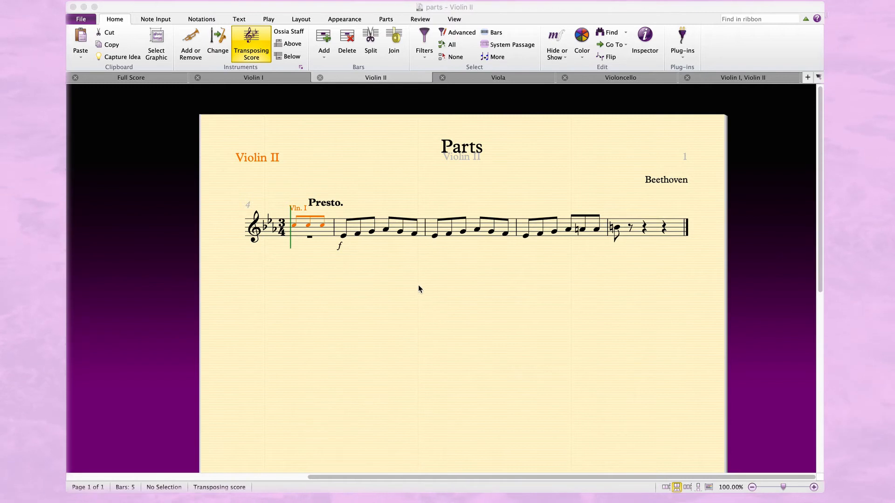
In the Violin II part, move the Presto. tempo text above the Vln. I cue label at the start of the first bar
drag(346, 207, 324, 200)
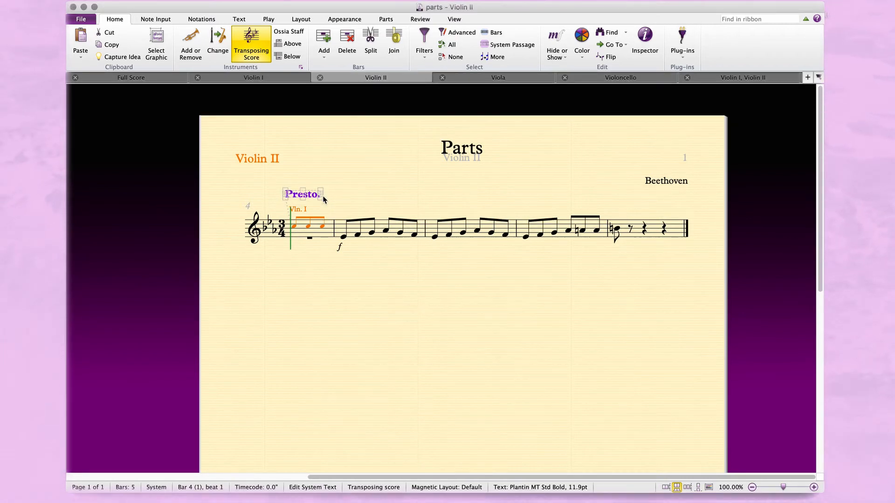
scroll(324, 202, left, 3)
key(Right)
key(Right)
key(Right)
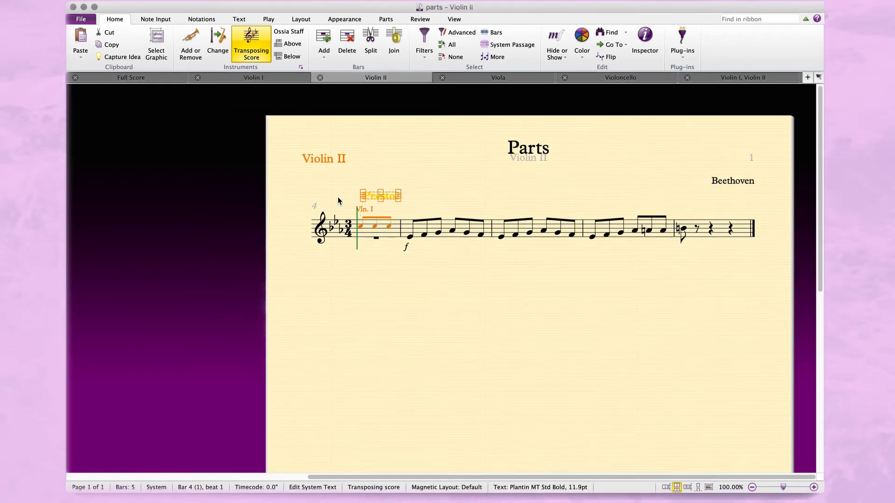
scroll(338, 200, up, 1)
key(Escape)
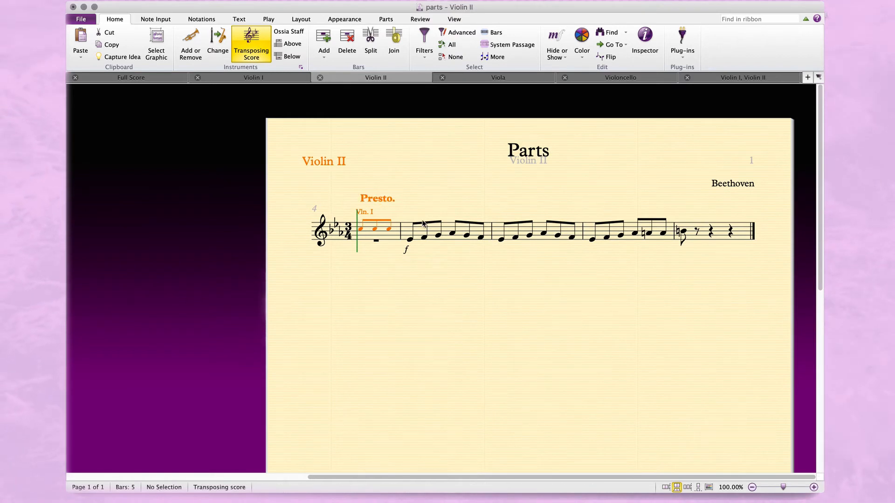
click(386, 203)
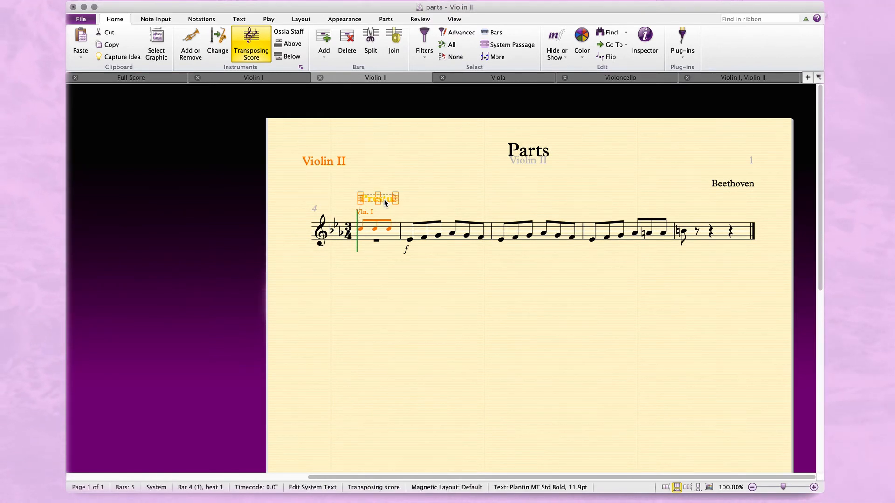
scroll(385, 283, right, 1)
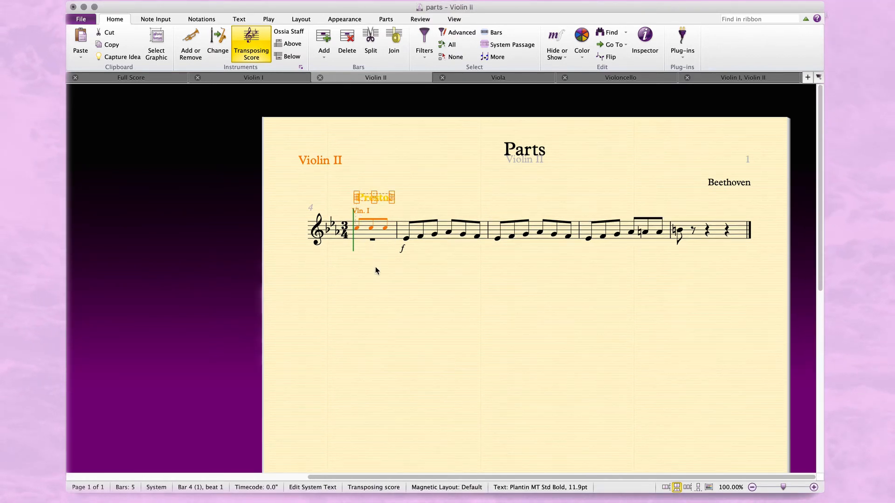
key(Escape)
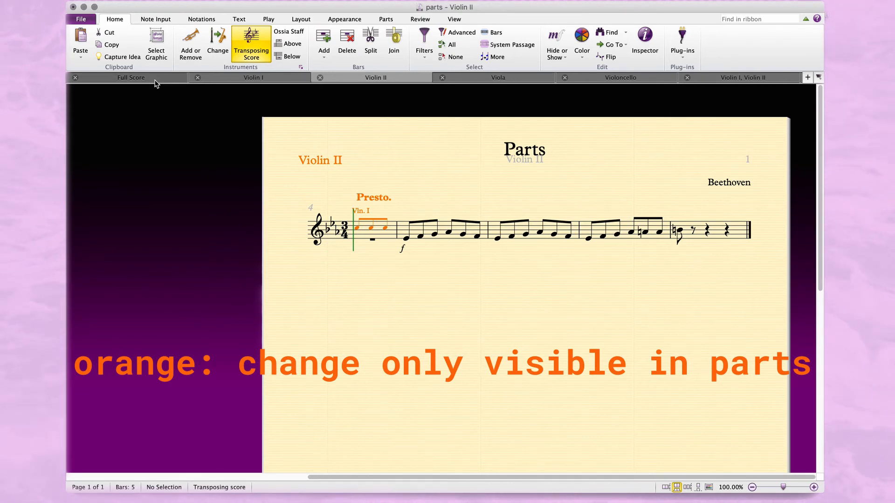
Check the full score against the Violin I, Violin II and Viola parts, ending on the full score
click(131, 77)
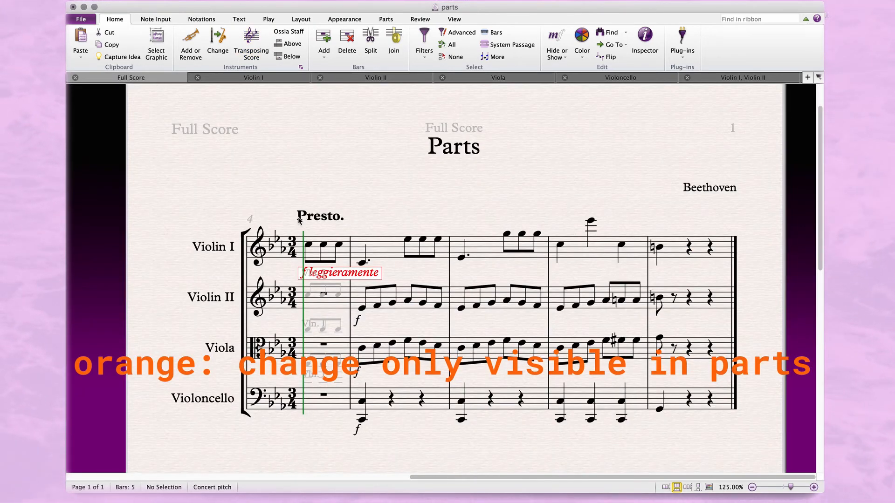
key(w)
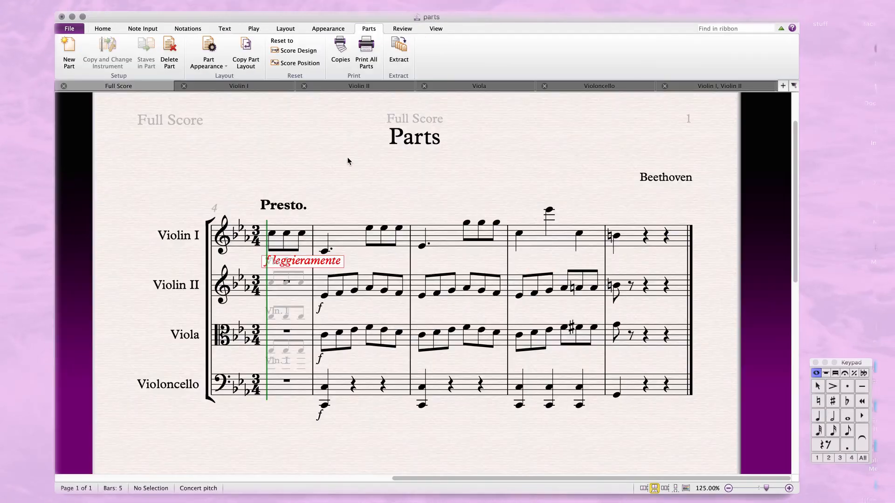
scroll(330, 160, up, 1)
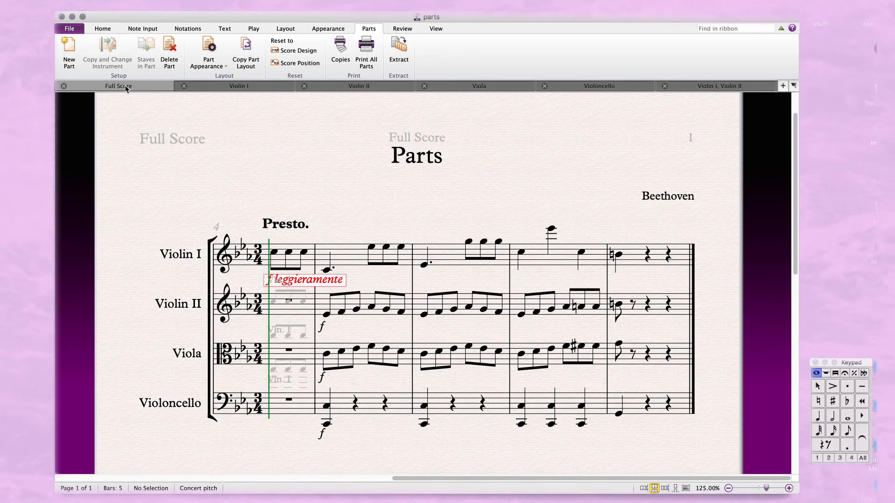
click(270, 86)
click(343, 87)
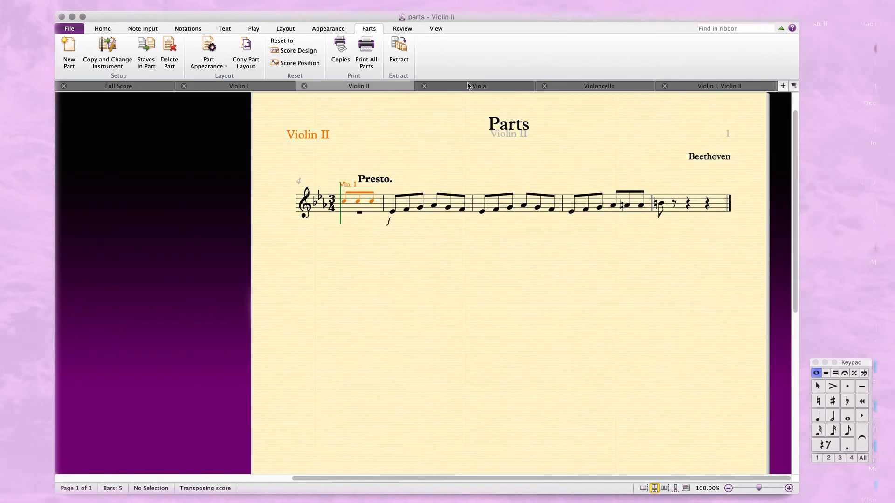
click(469, 86)
click(107, 87)
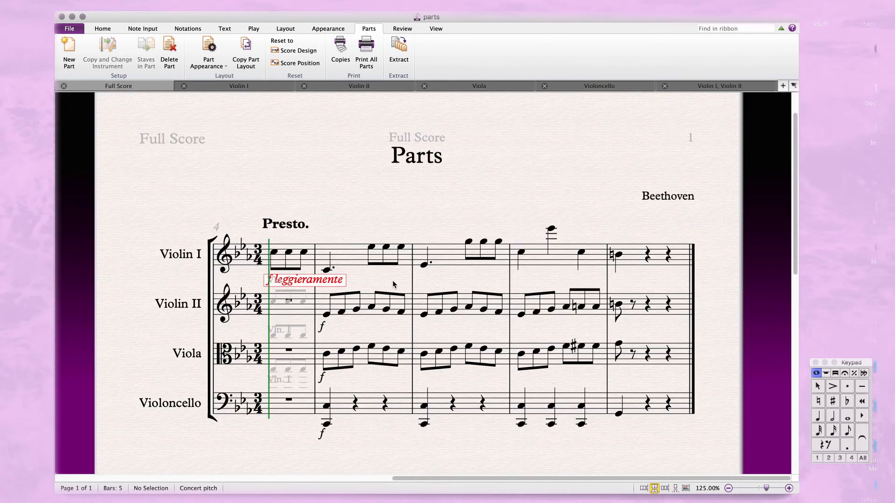
drag(274, 155, 286, 162)
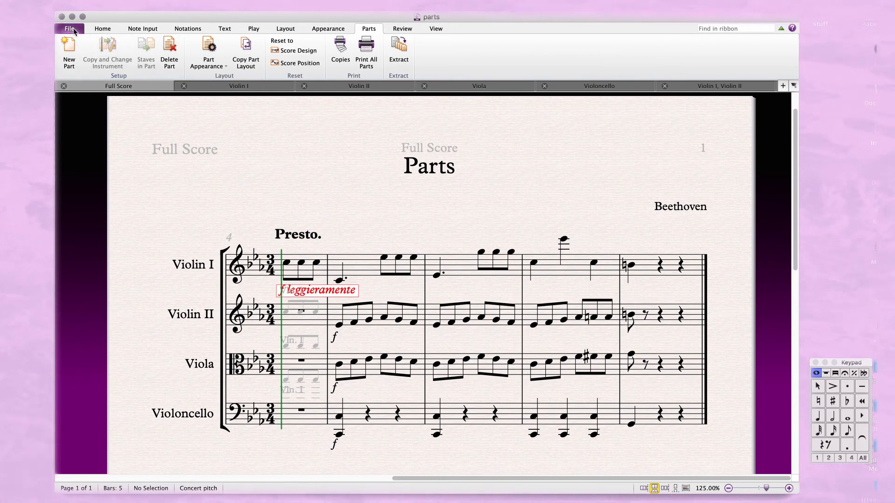
Examine the PDF export choices for the score and all parts, as one file and as separate files, and return to the full score
click(73, 29)
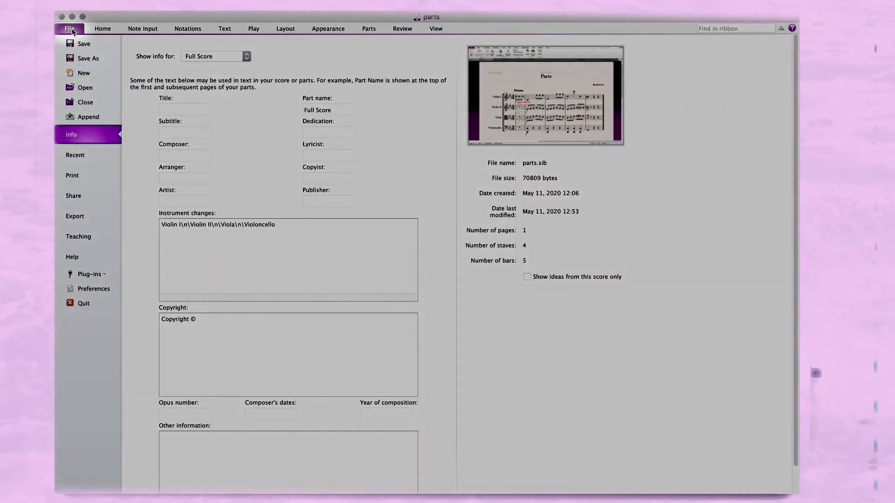
click(77, 216)
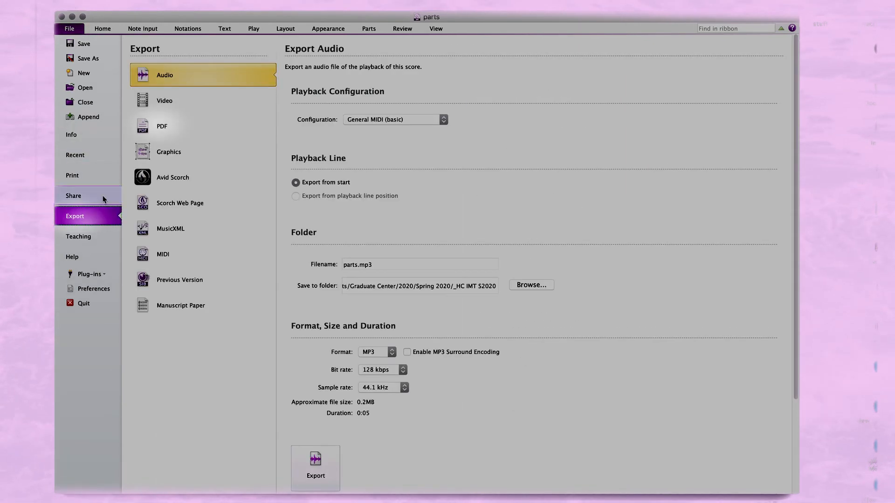
click(177, 127)
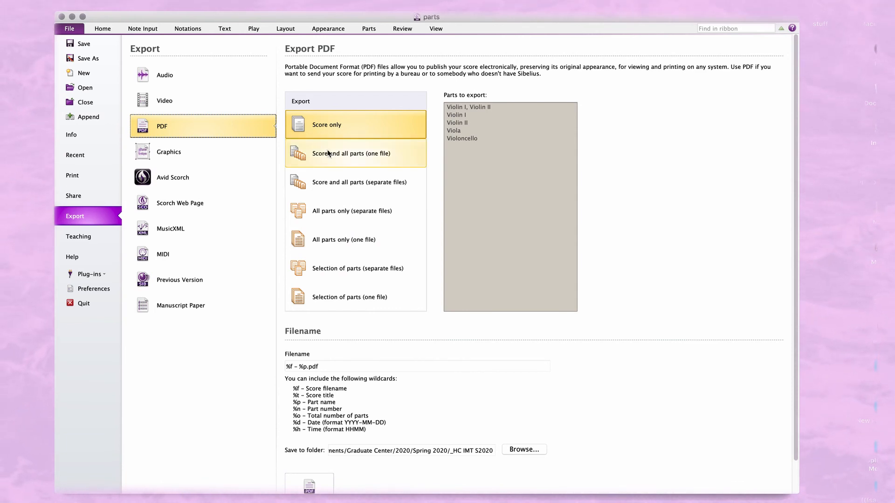
click(310, 151)
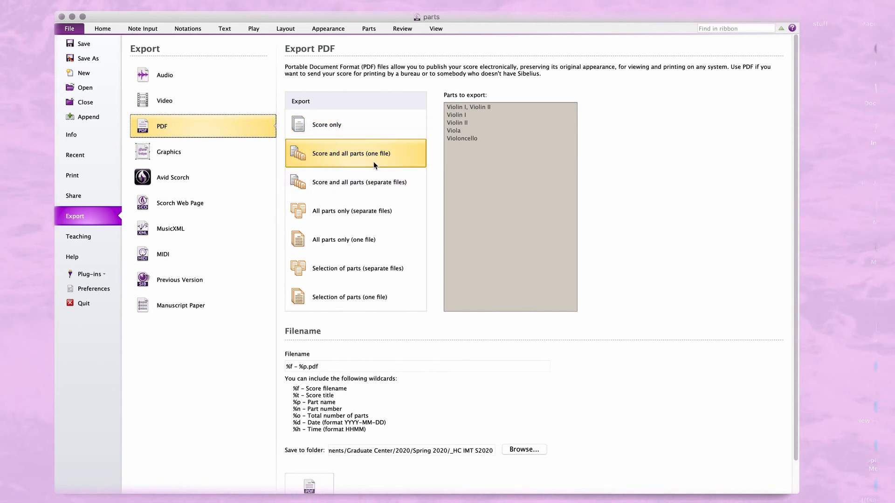
click(367, 186)
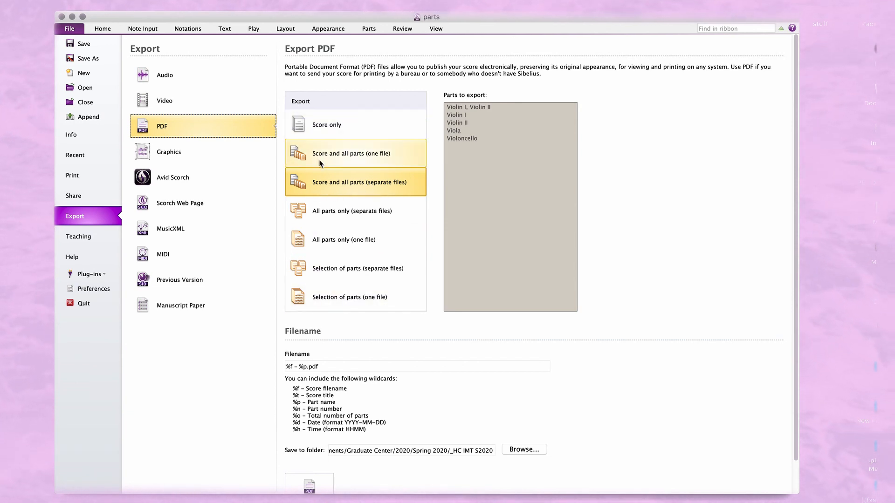
click(76, 28)
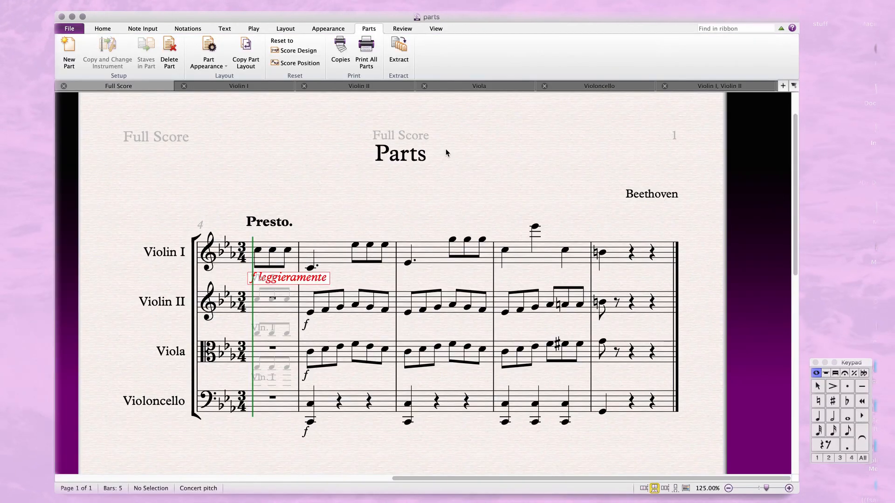